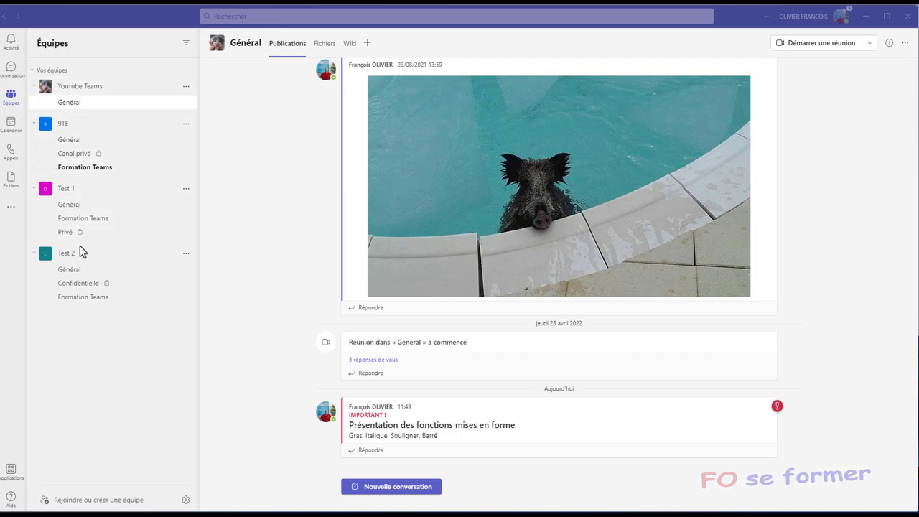
- Post "Bonjour" as a new conversation in the Général channel of Youtube Teams
click(392, 491)
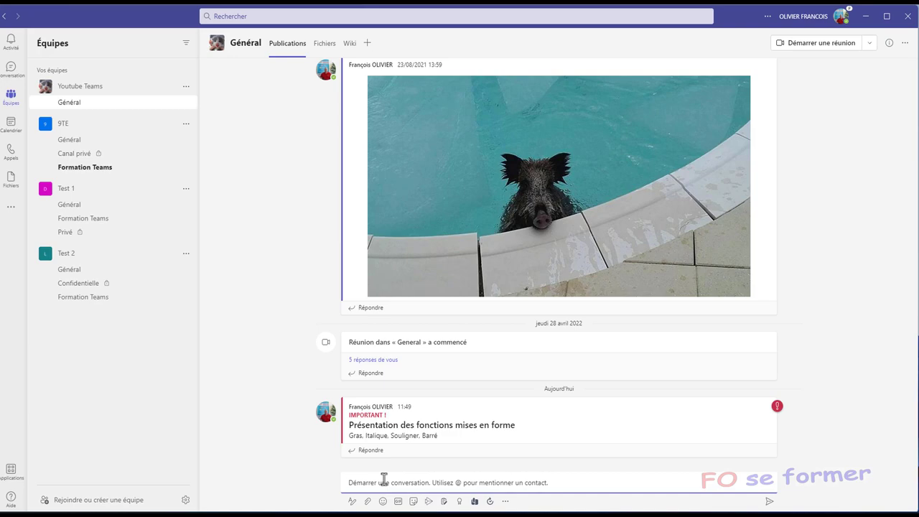
text(Bonjour)
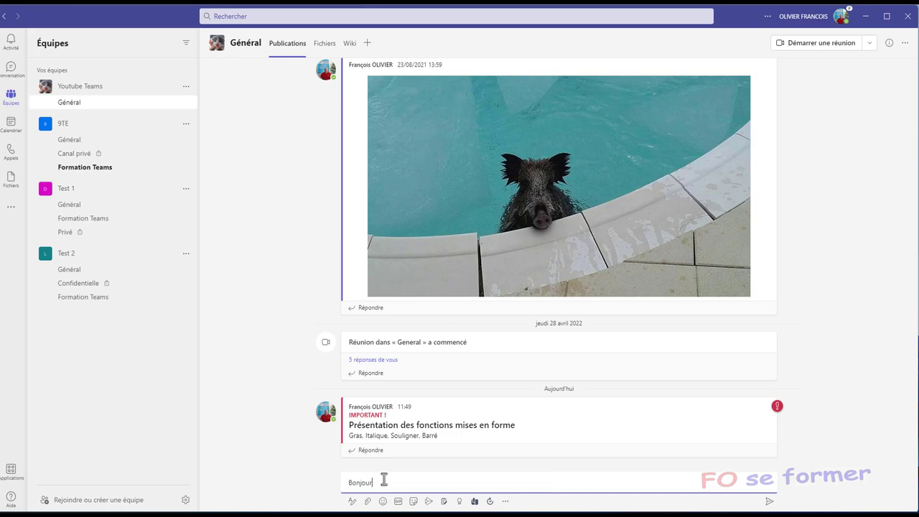
key(Return)
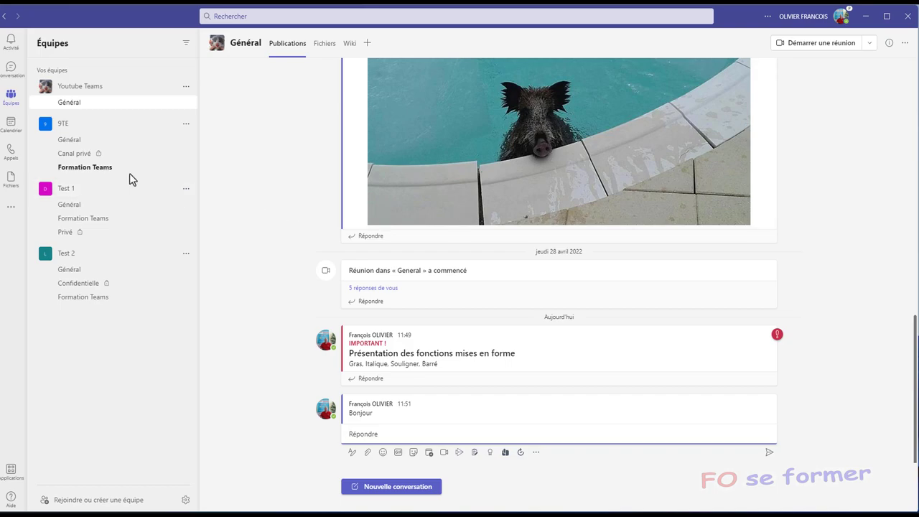
- Look through the channels of the 9TE and Test 1 teams, including their private channels
click(103, 143)
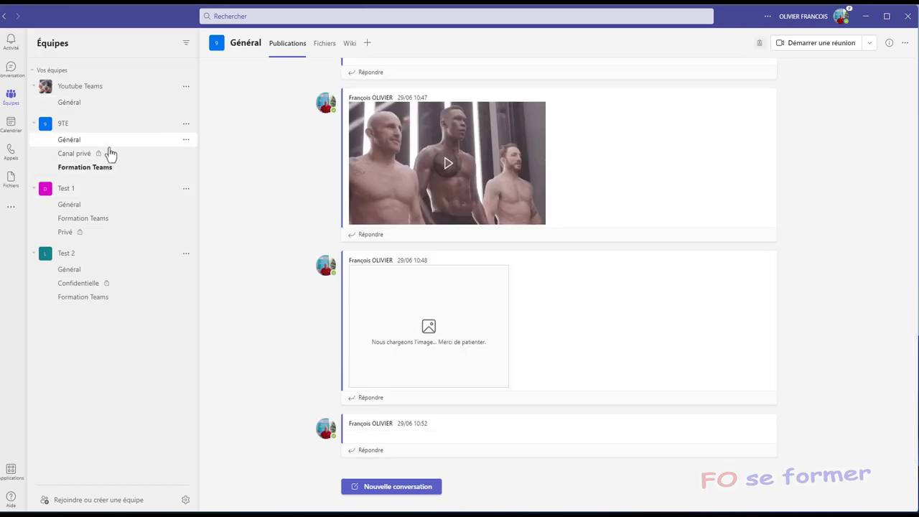
click(106, 153)
click(115, 166)
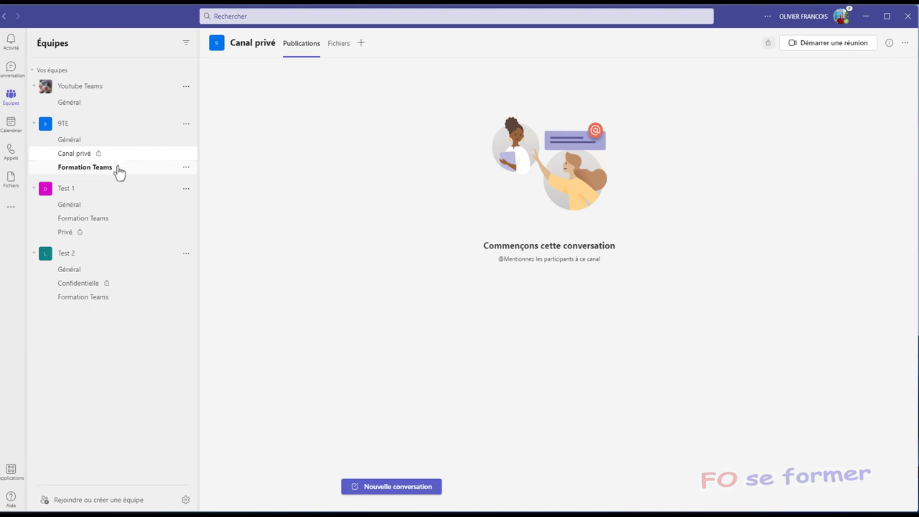
click(118, 197)
click(118, 197)
click(116, 207)
click(115, 220)
click(116, 239)
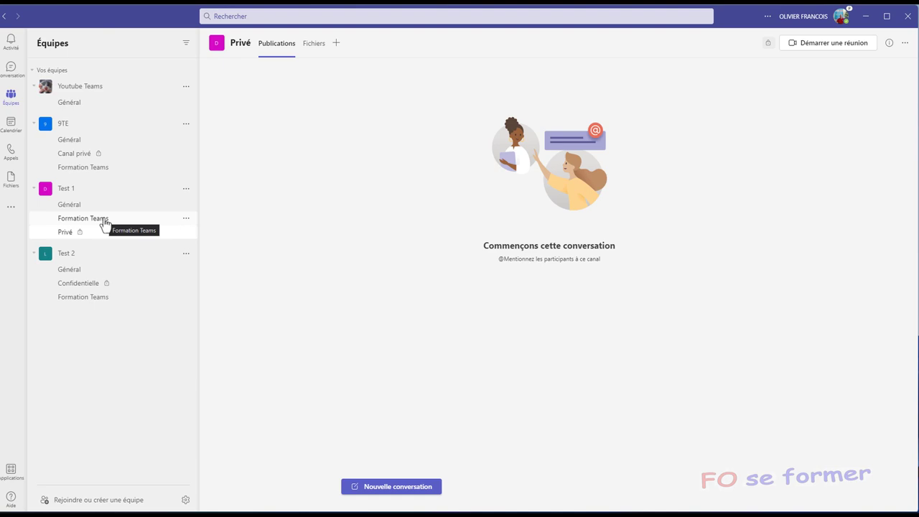
click(91, 105)
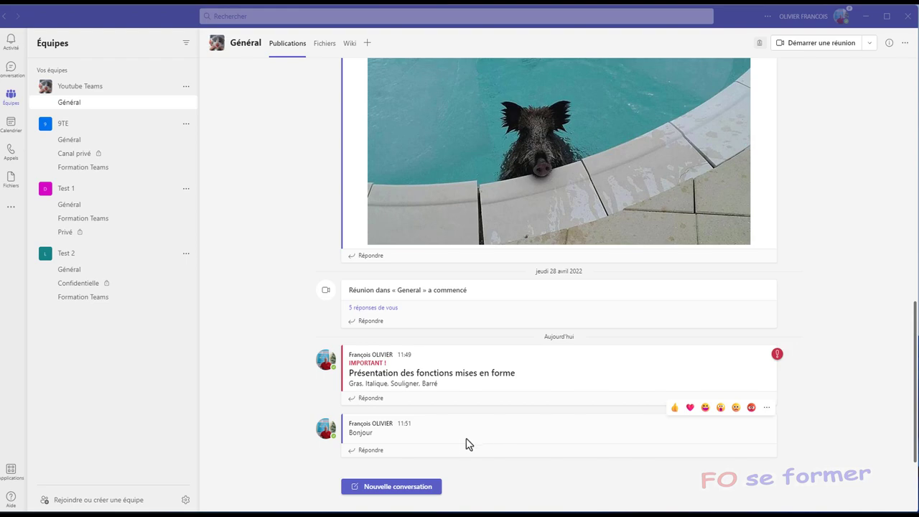
click(419, 490)
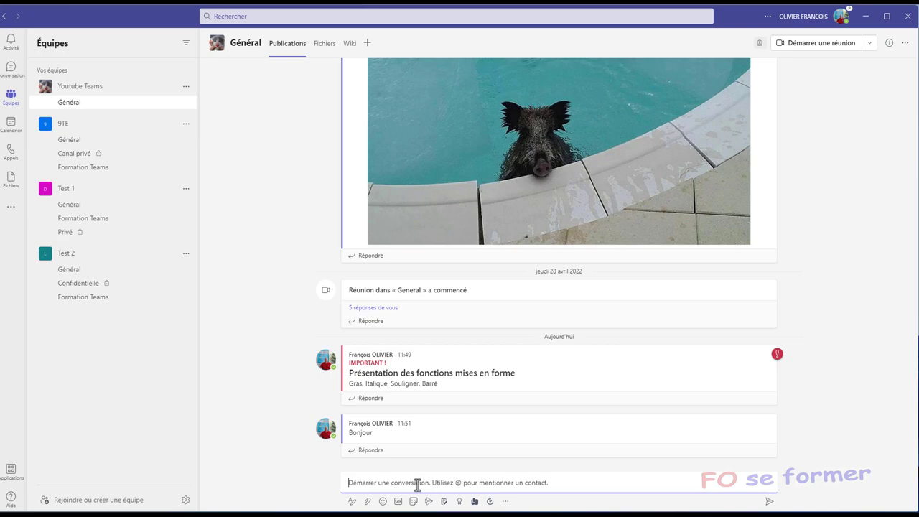
text(@)
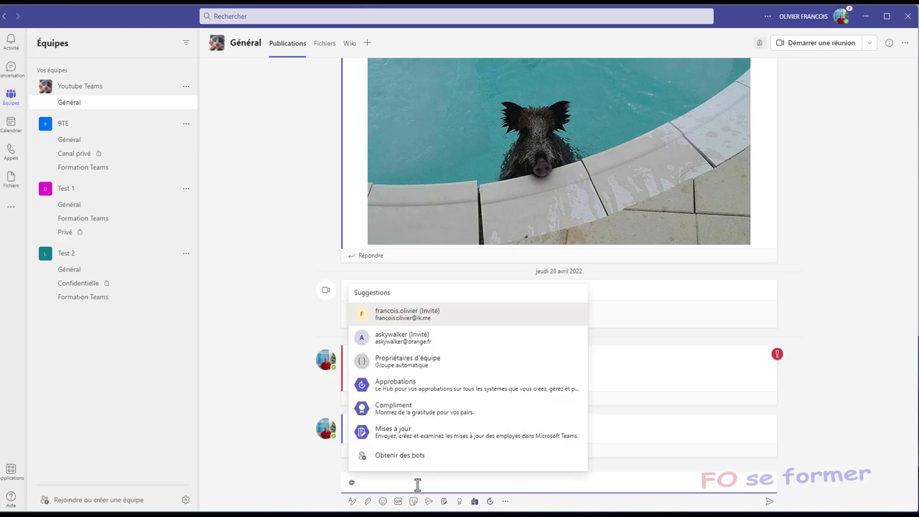
click(429, 339)
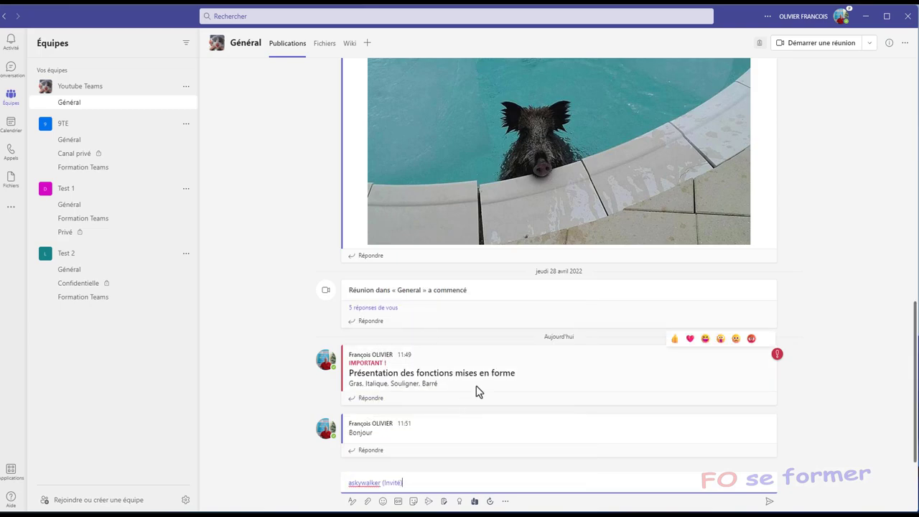
text(bonjour)
key(Return)
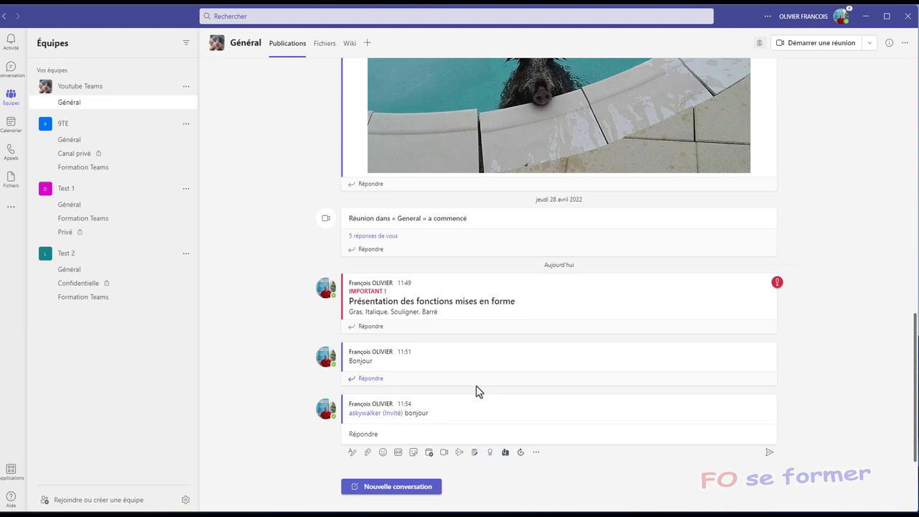
mouse_move(509, 425)
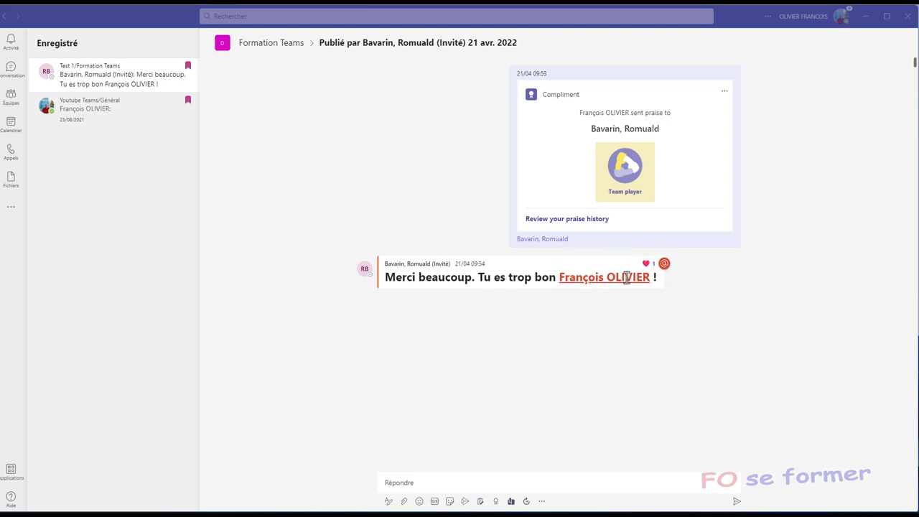
mouse_move(628, 277)
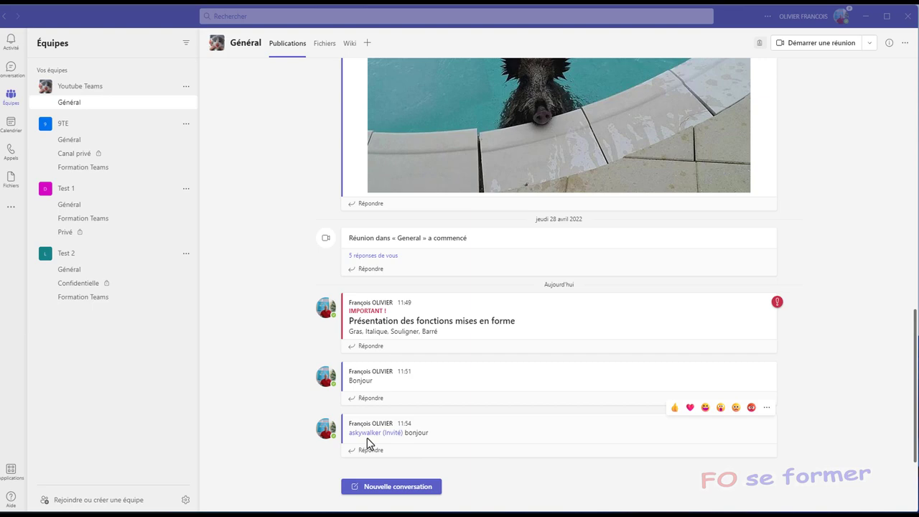
click(383, 491)
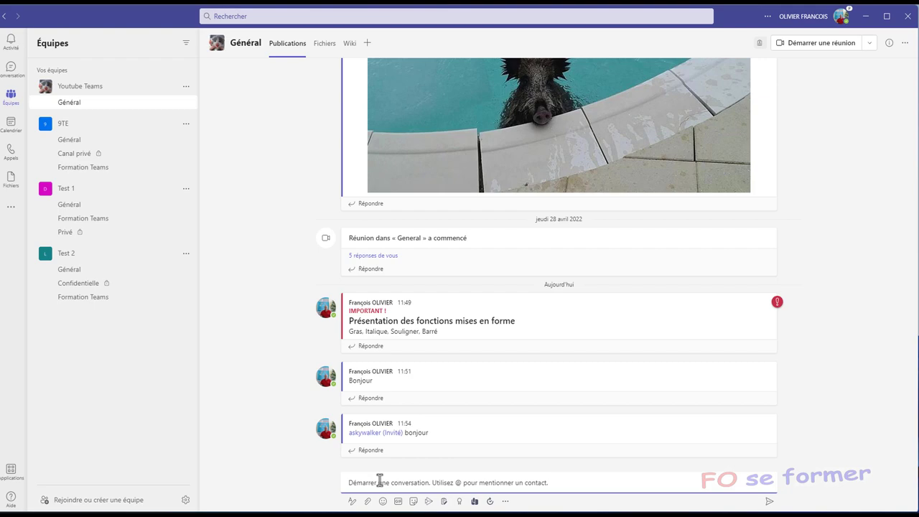
text(@)
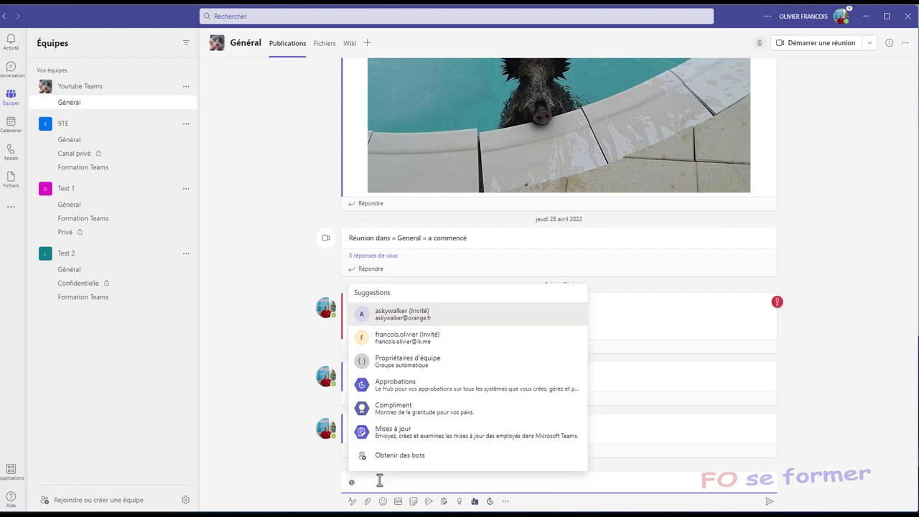
text(yout)
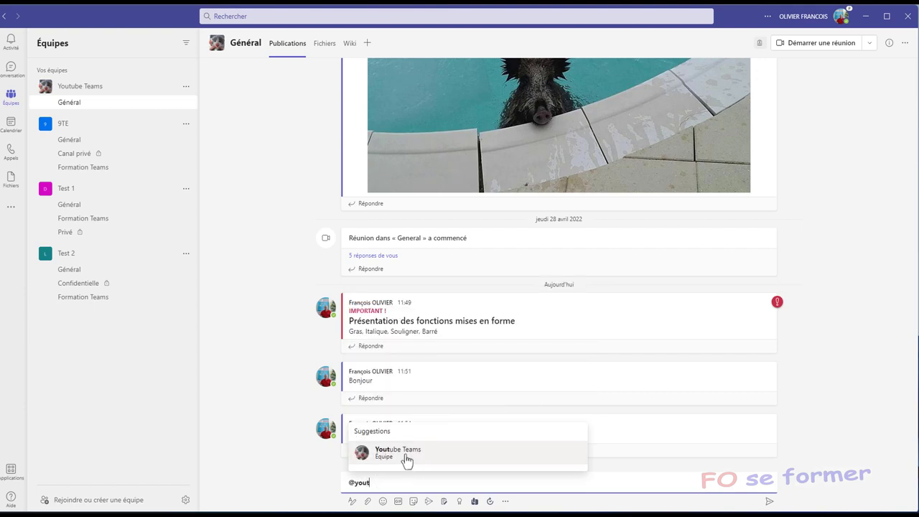
click(407, 459)
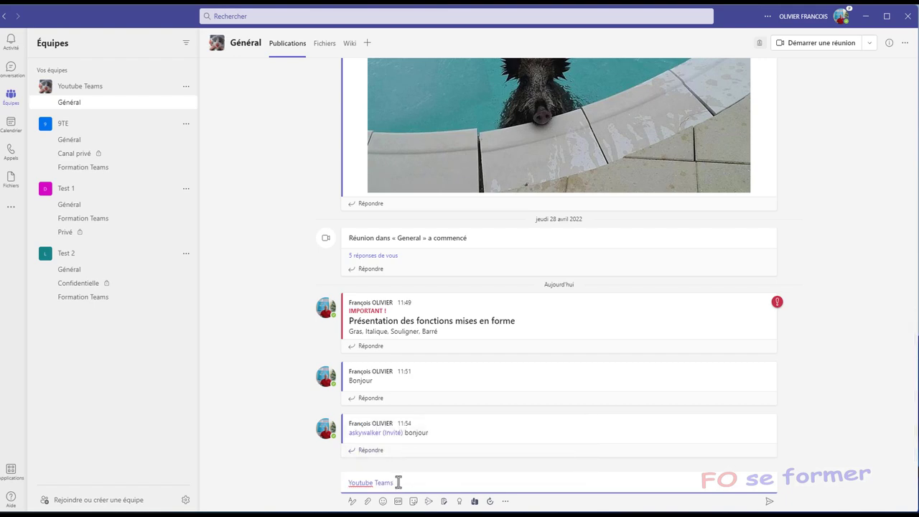
text(welcome)
key(BackSpace)
key(BackSpace)
key(BackSpace)
text(welcome)
key(Return)
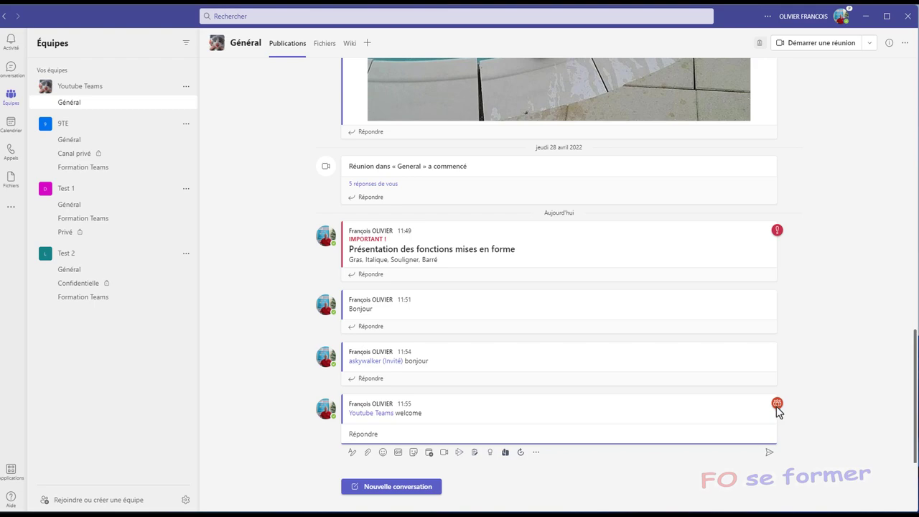
mouse_move(777, 406)
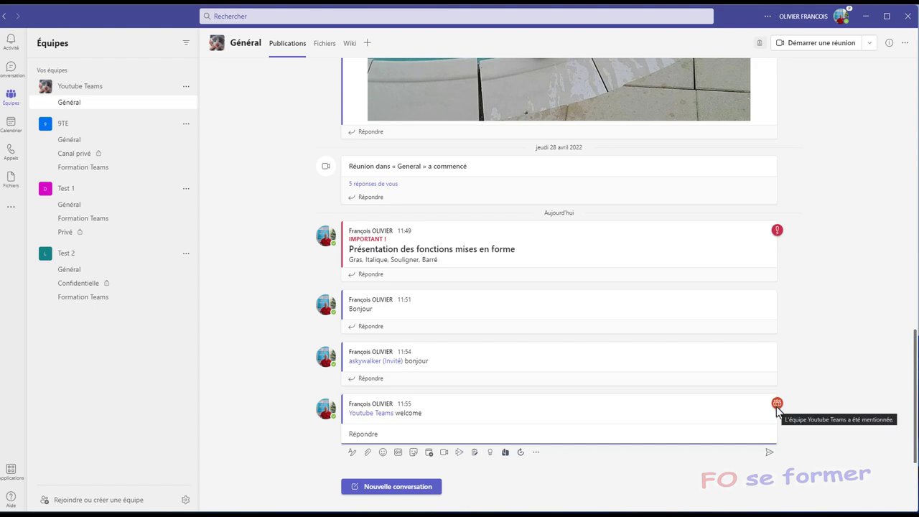
mouse_move(644, 407)
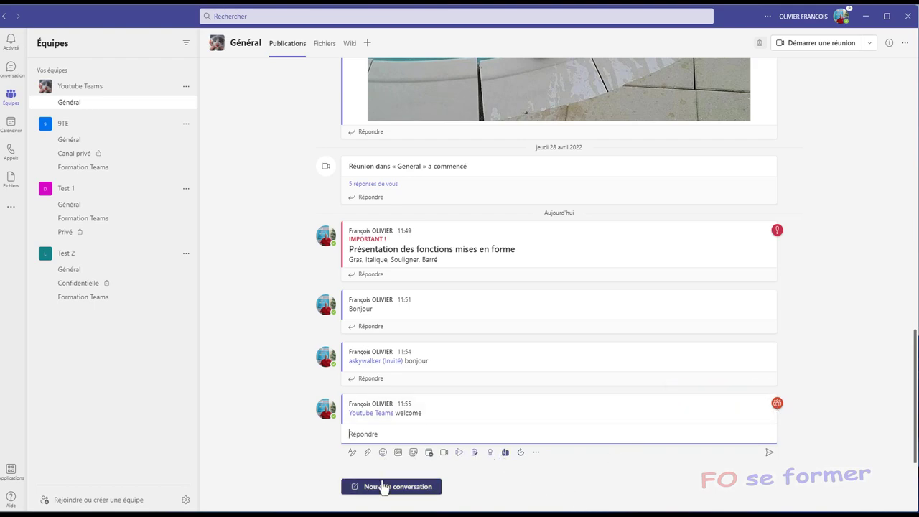
click(404, 497)
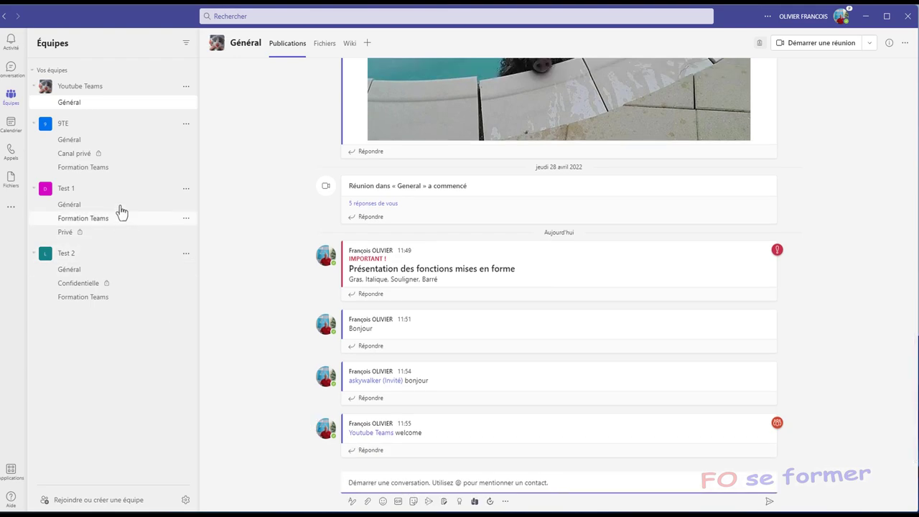
click(105, 169)
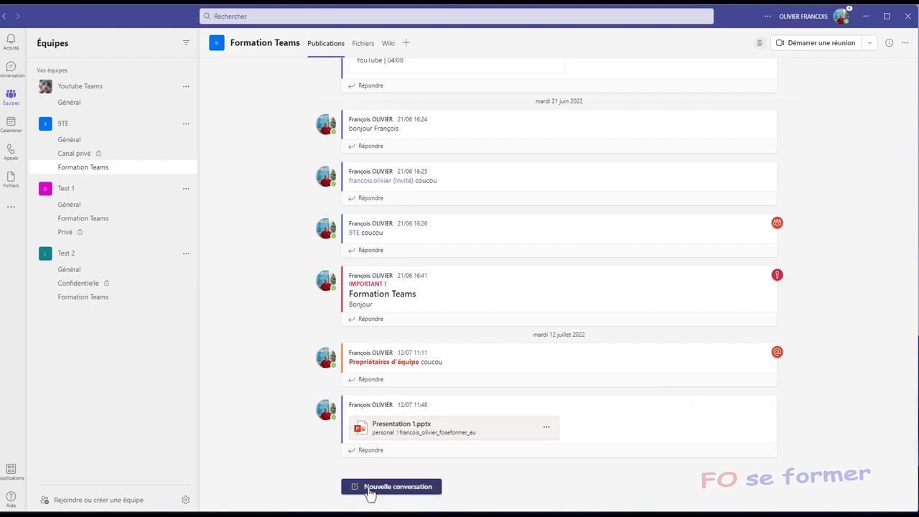
click(370, 489)
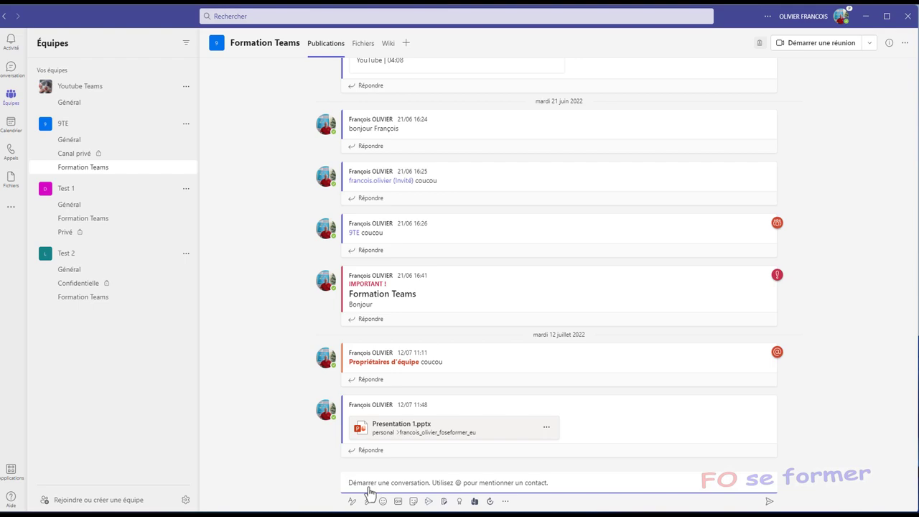
text(@)
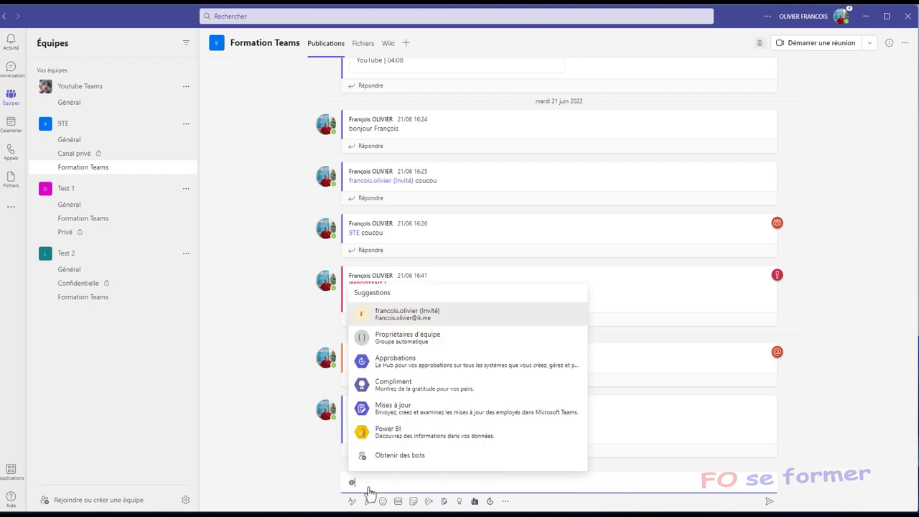
text(form)
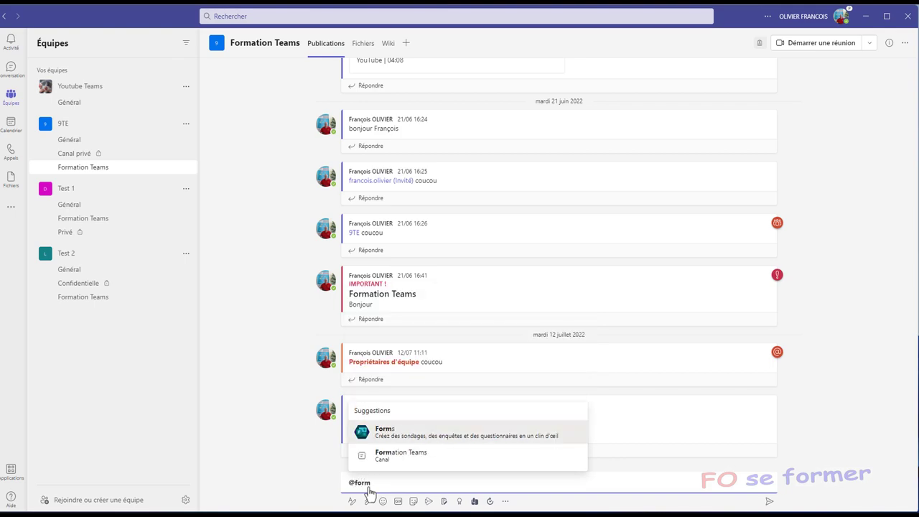
click(398, 455)
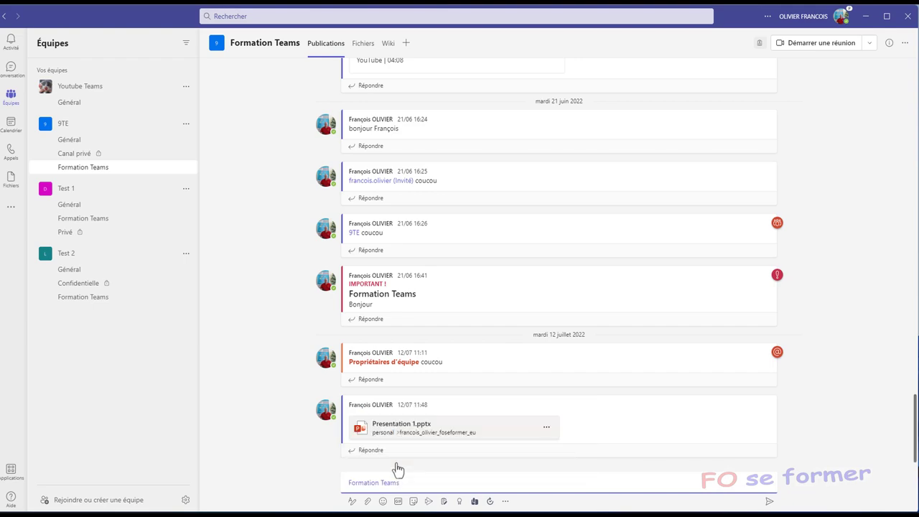
click(768, 502)
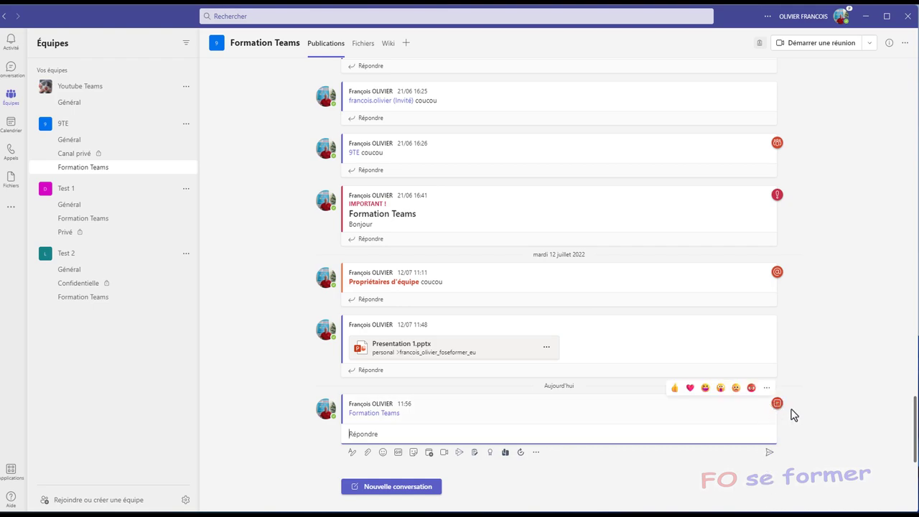
mouse_move(778, 283)
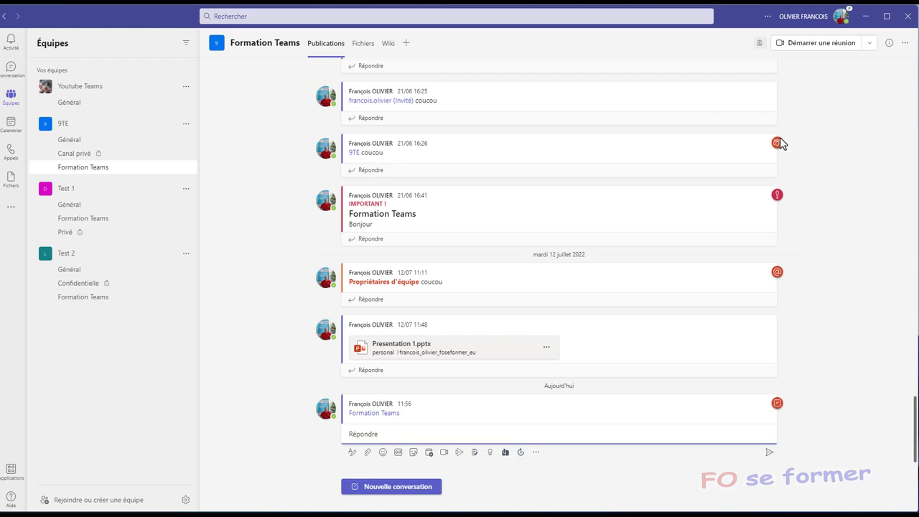
- Hide the Formation Teams channel of the 9TE team and switch to that team's Général channel
mouse_move(779, 146)
click(187, 168)
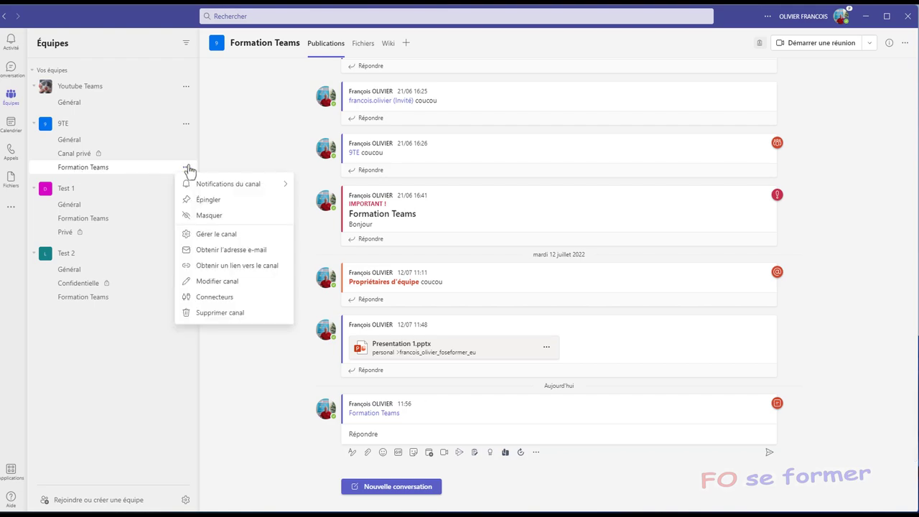
click(223, 217)
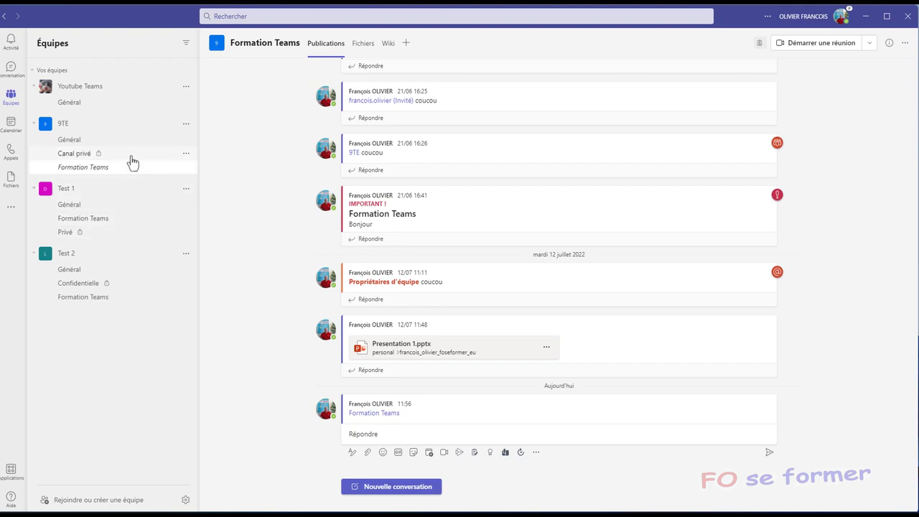
click(130, 155)
click(129, 144)
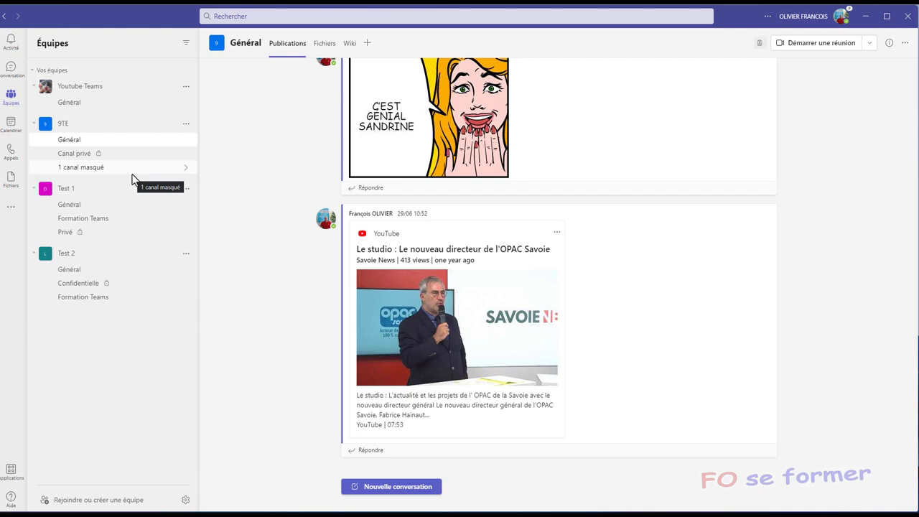
- Show the hidden Formation Teams channel of the 9TE team again and open it
click(132, 179)
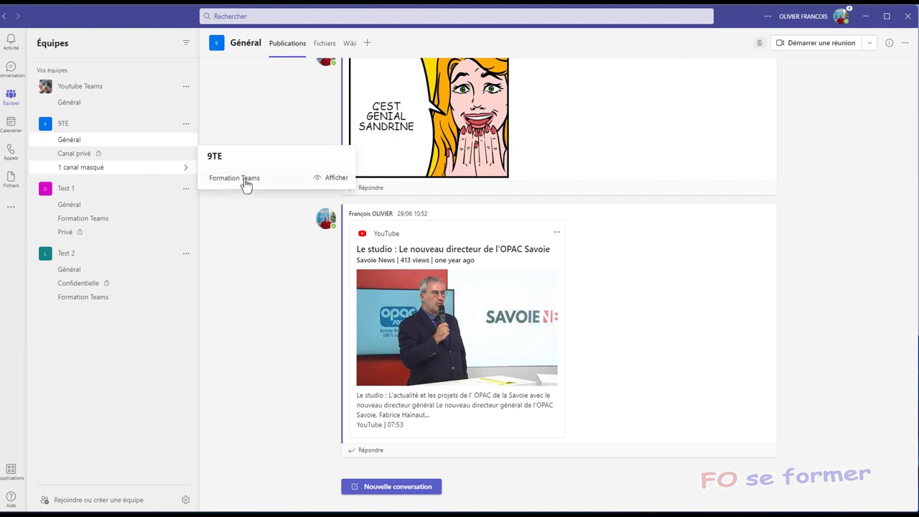
click(338, 178)
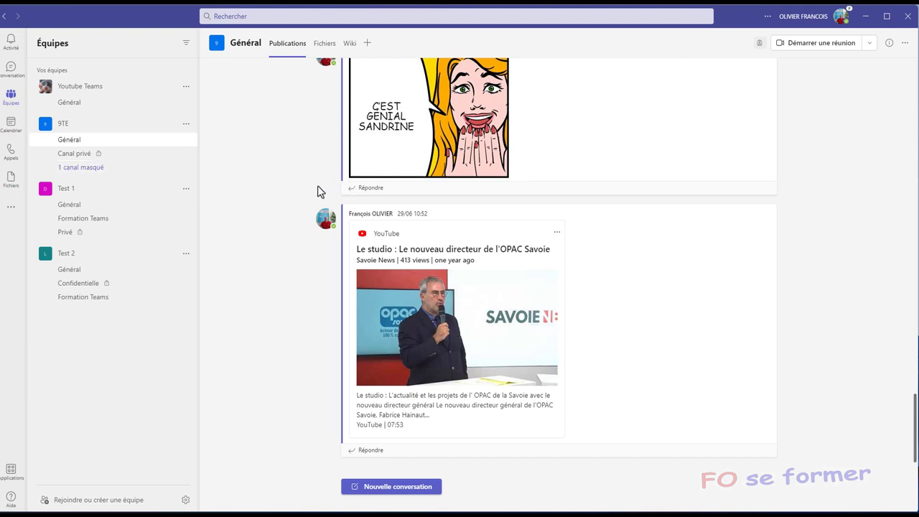
click(126, 172)
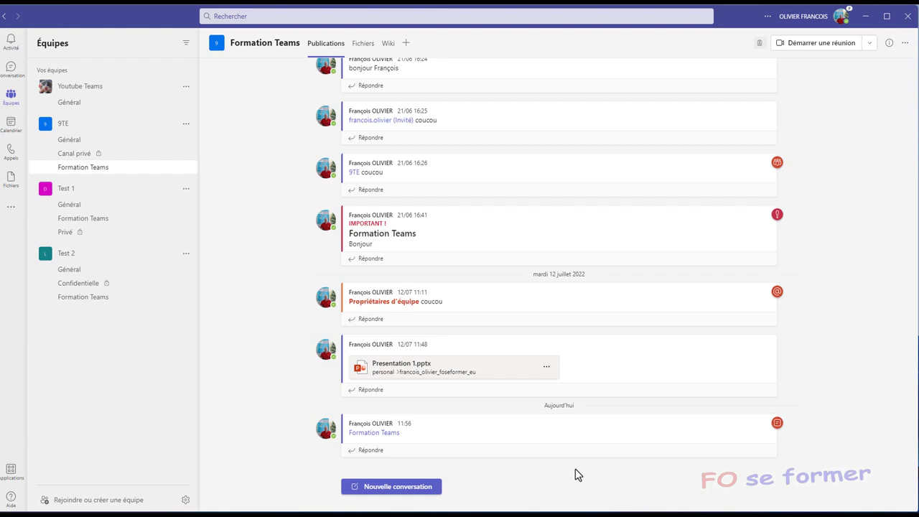
click(106, 112)
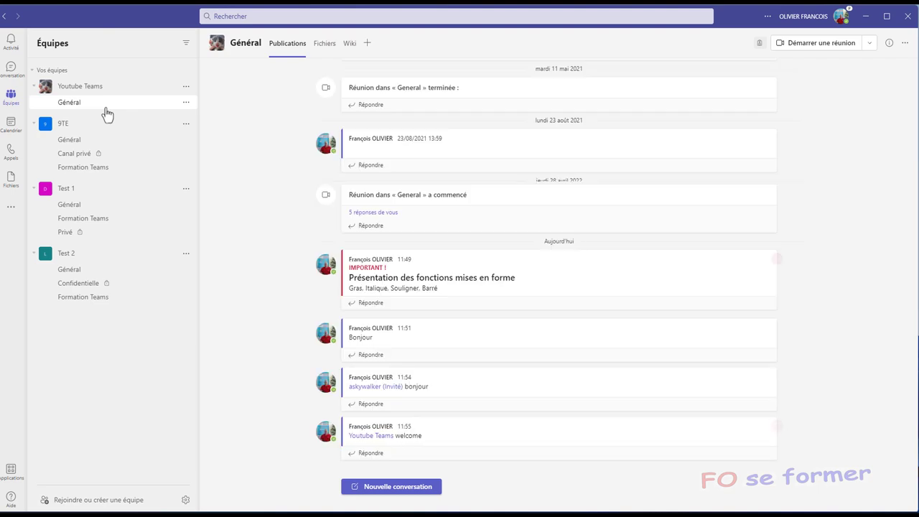
click(394, 494)
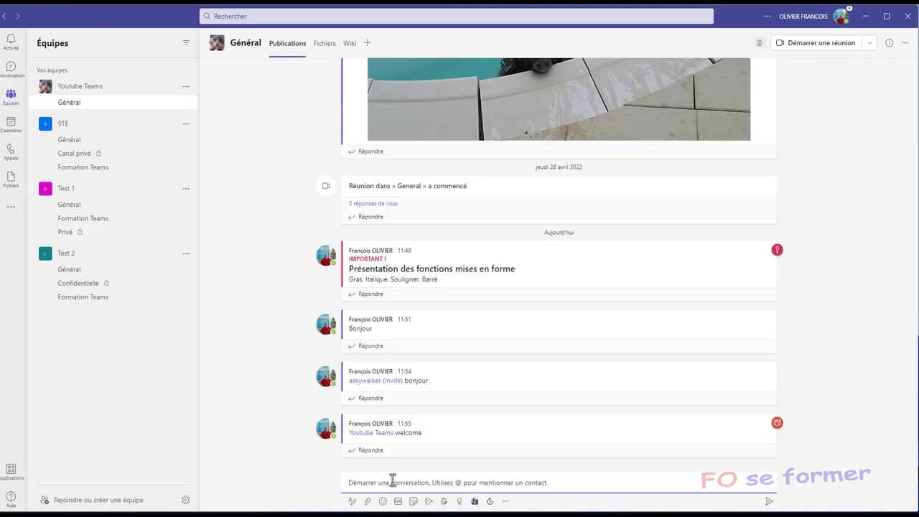
text(@pro)
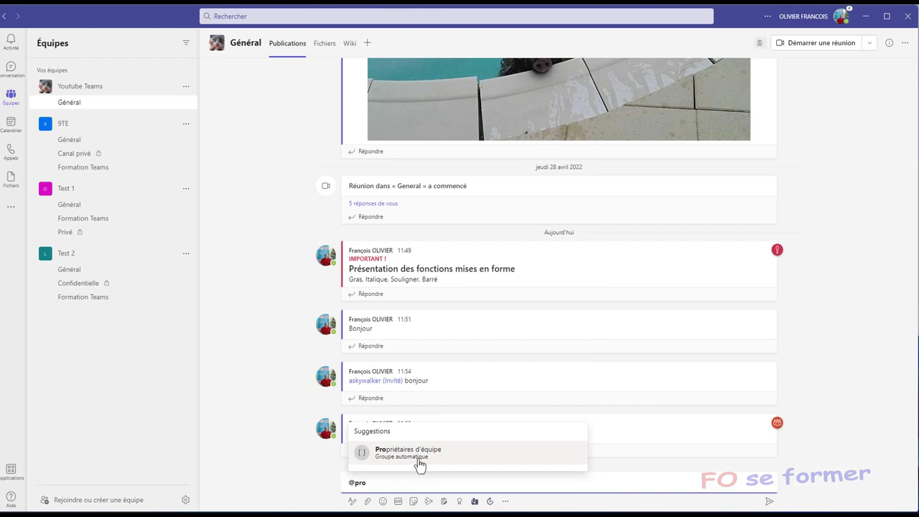
click(505, 461)
text(idée)
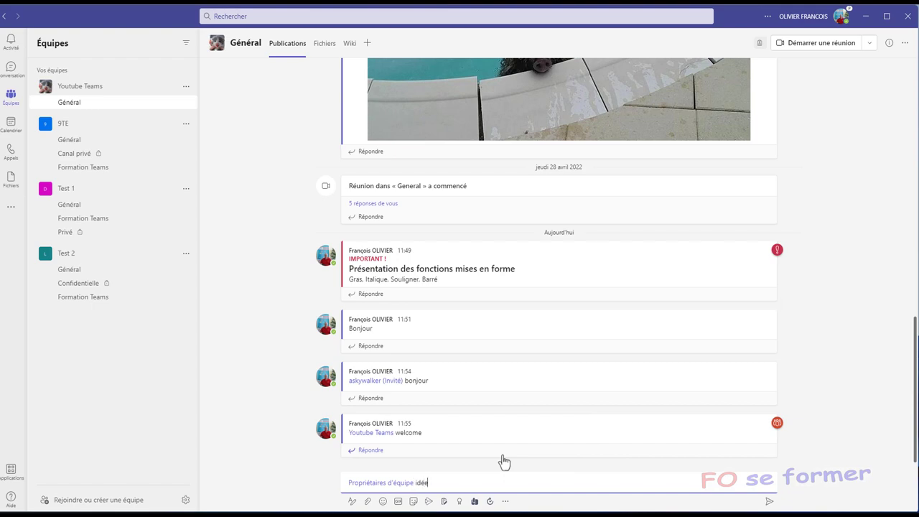
key(Return)
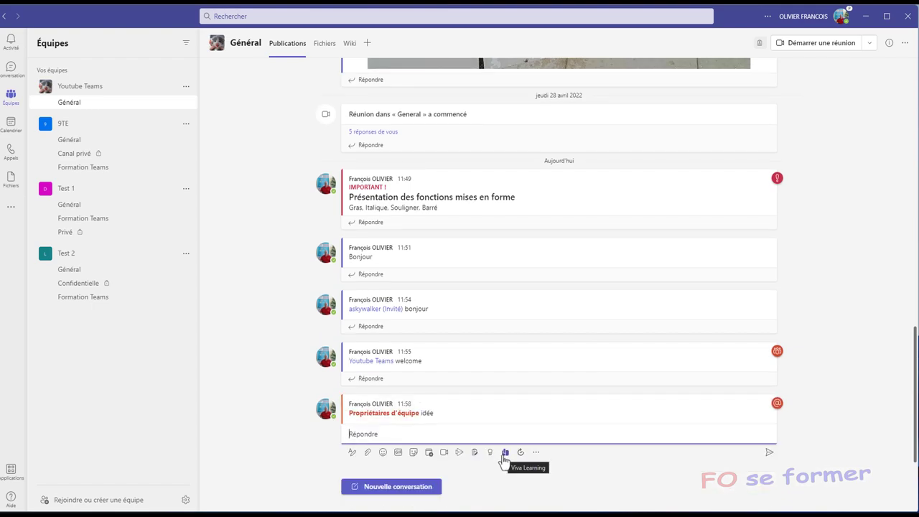
- Add a thumbs-up reaction to the Propriétaires d'équipe post and close its empty reply box
mouse_move(780, 407)
mouse_move(713, 410)
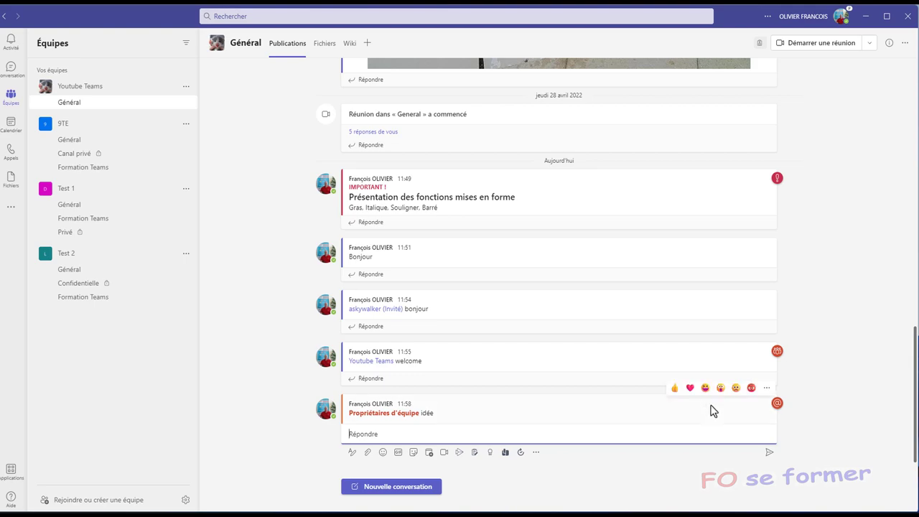
click(676, 389)
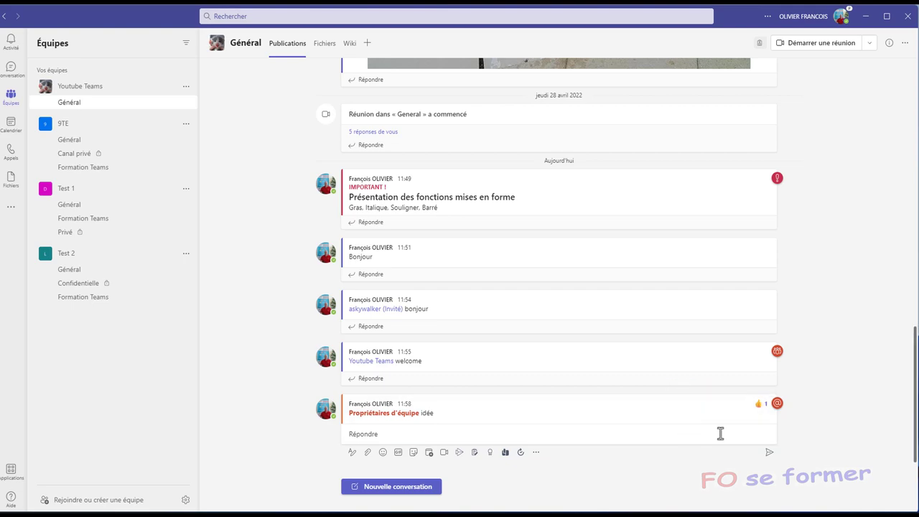
click(717, 470)
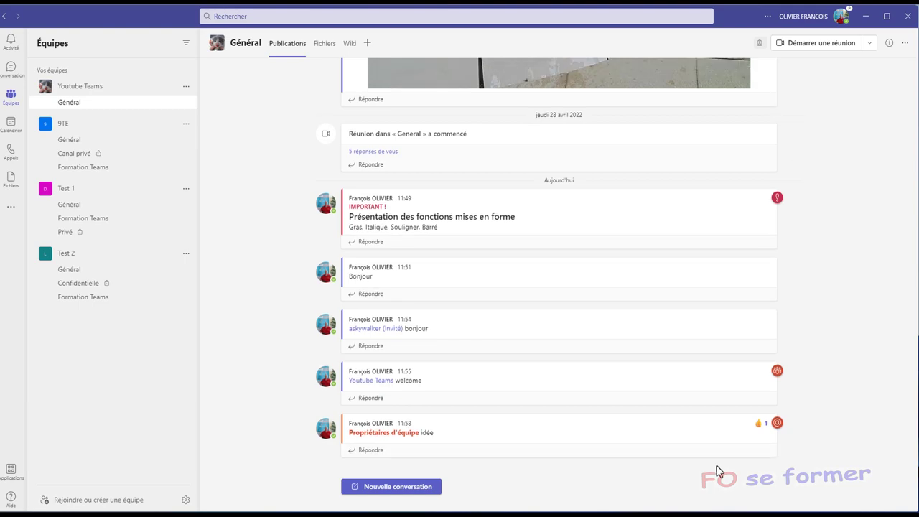
- Reply "superbe idée" to the Propriétaires d'équipe post
click(371, 451)
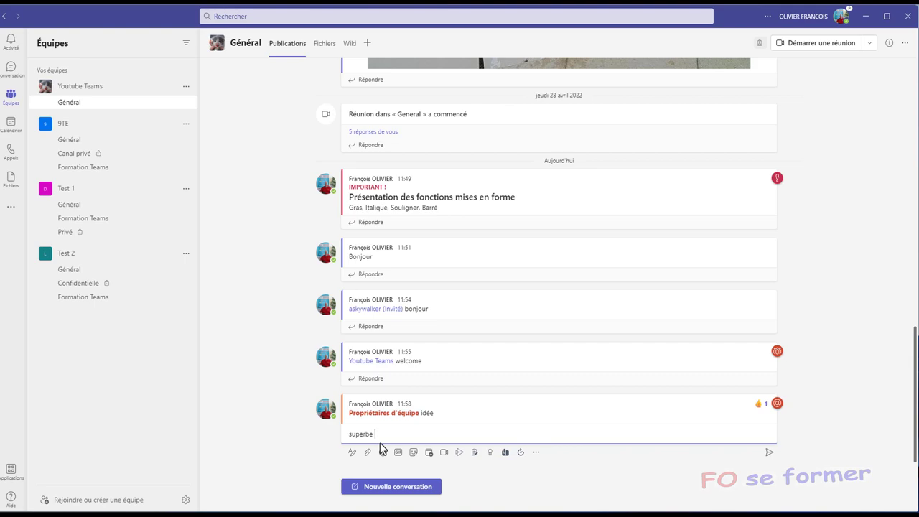
key(Return)
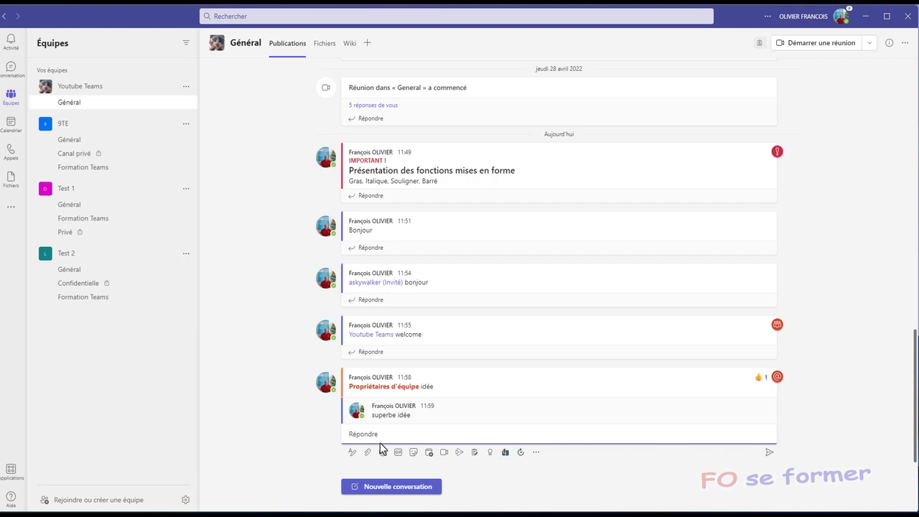
mouse_move(358, 388)
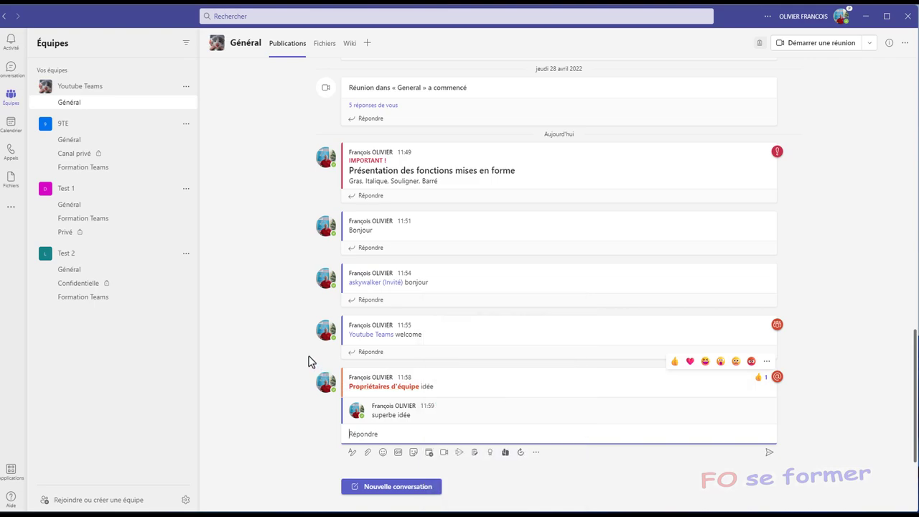
- Check the activity feed for notifications and reactions, and return to the Général channel of Youtube Teams
click(13, 44)
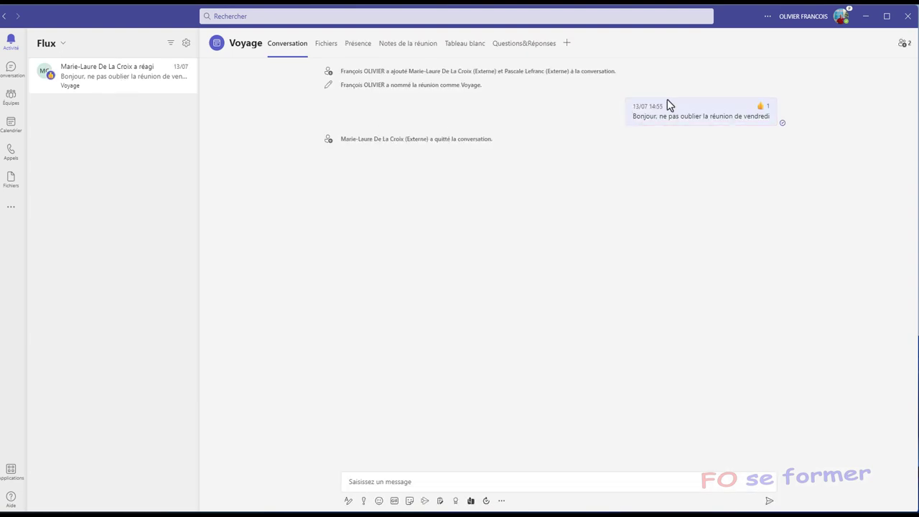
mouse_move(735, 111)
click(9, 96)
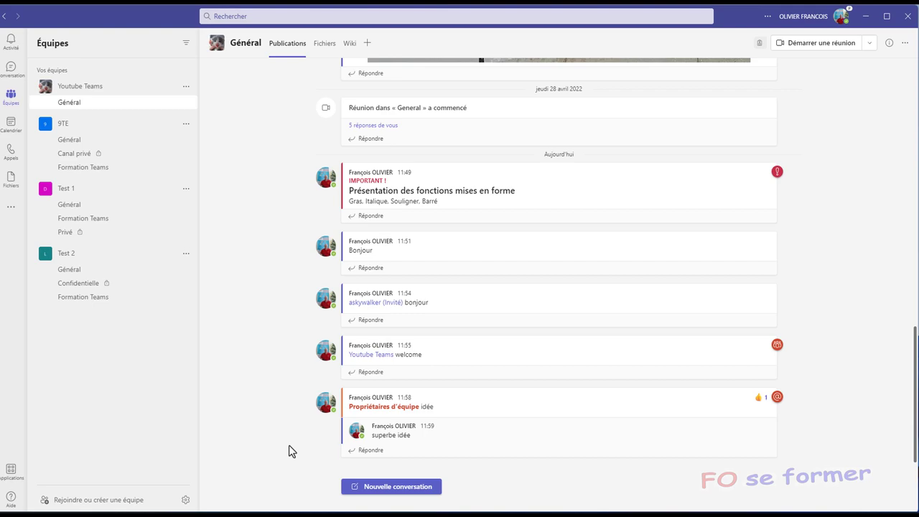
click(394, 487)
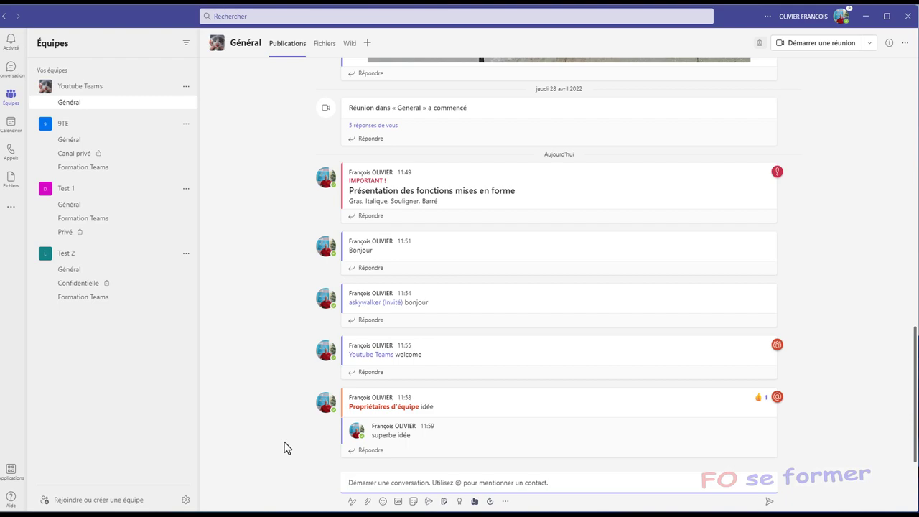
text(@fo)
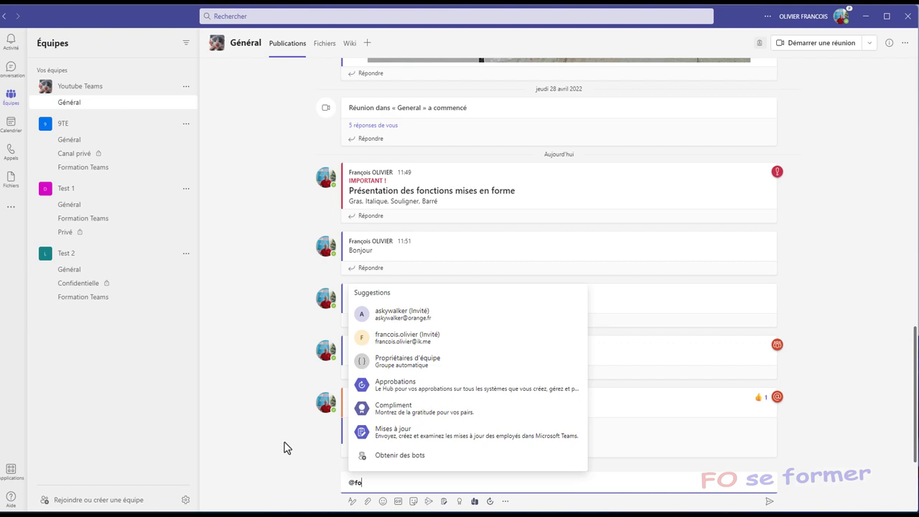
text(r)
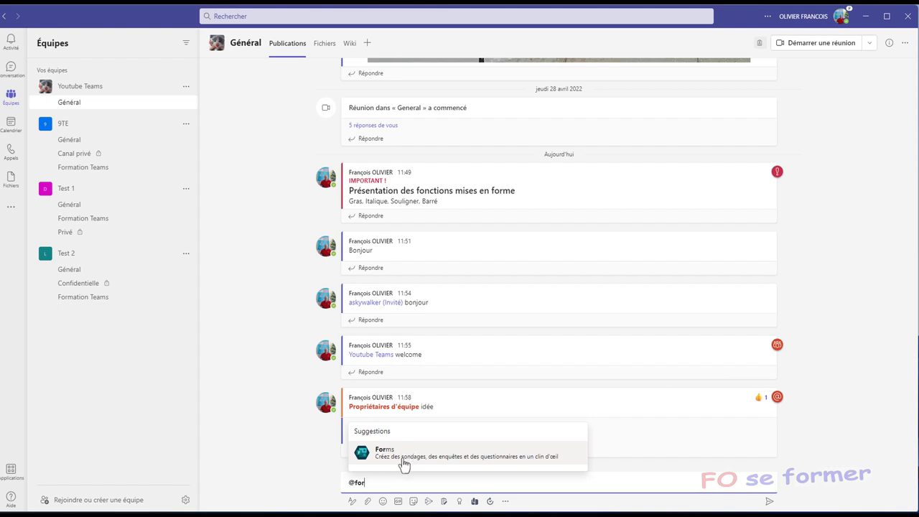
click(504, 461)
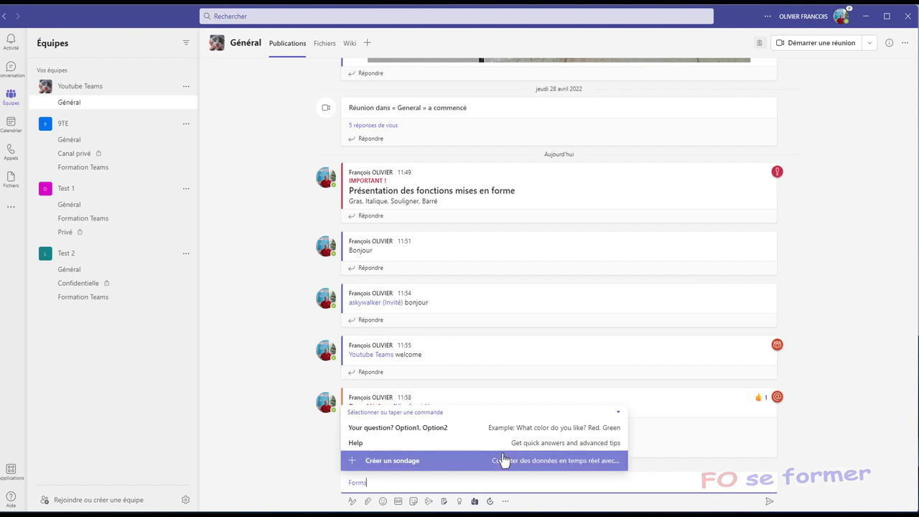
click(421, 465)
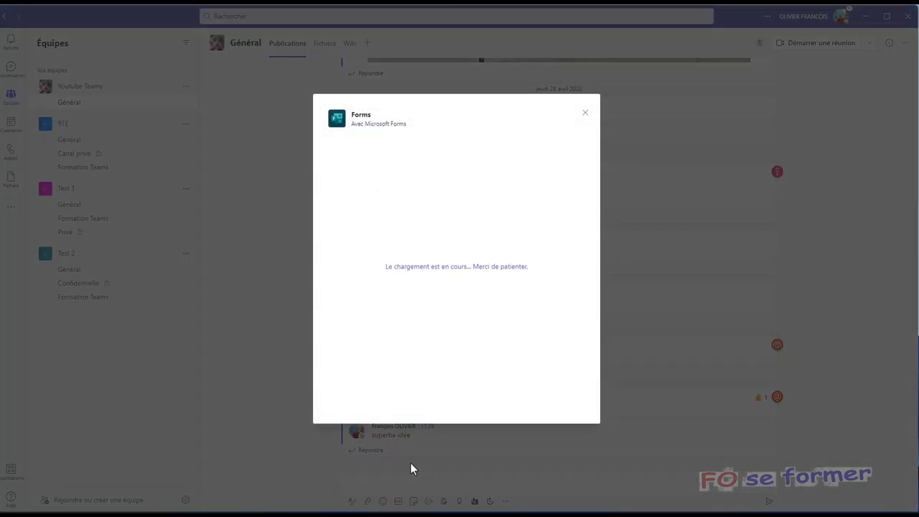
- Set the poll question to "Fait-il beau ?" with the answer options "Oui" and "Non"
click(361, 154)
double_click(362, 153)
text(Fait)
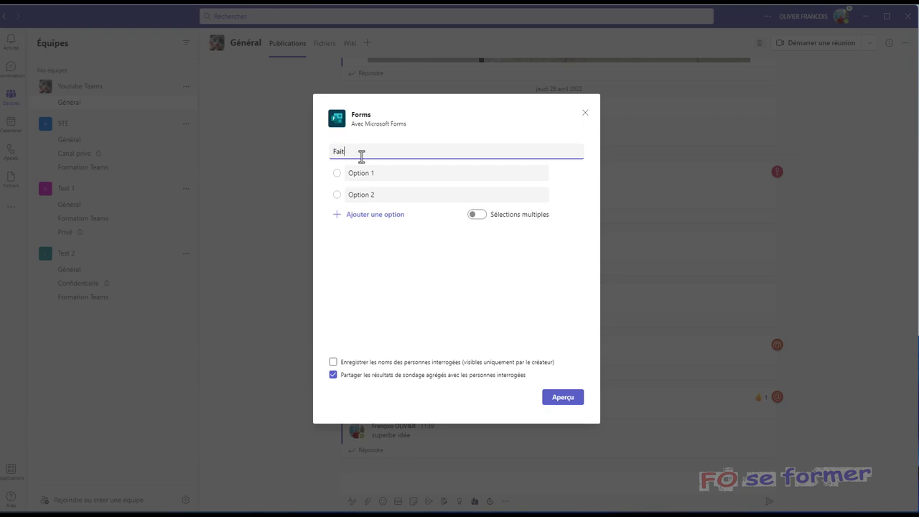
text(-il beau ?)
click(404, 172)
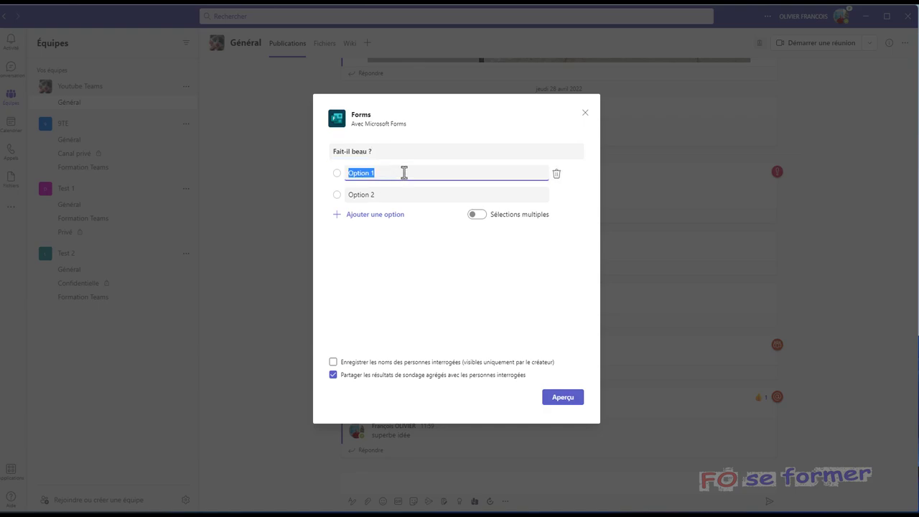
text(Oui)
click(388, 194)
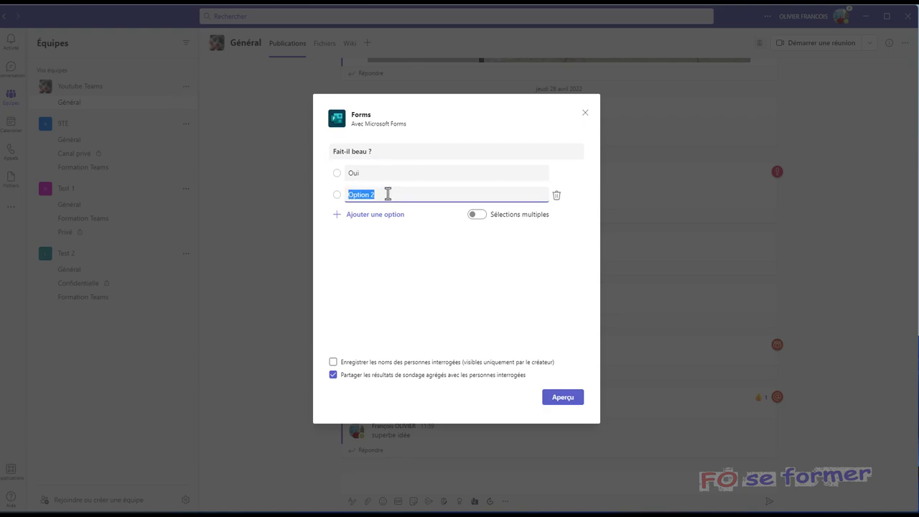
text(Non)
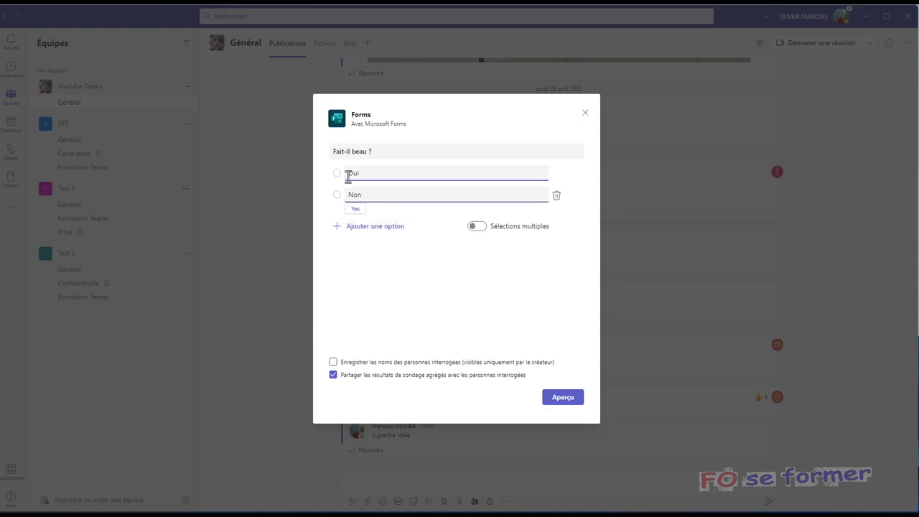
- Turn multiple selections on for the poll and switch them back off
click(483, 236)
click(345, 177)
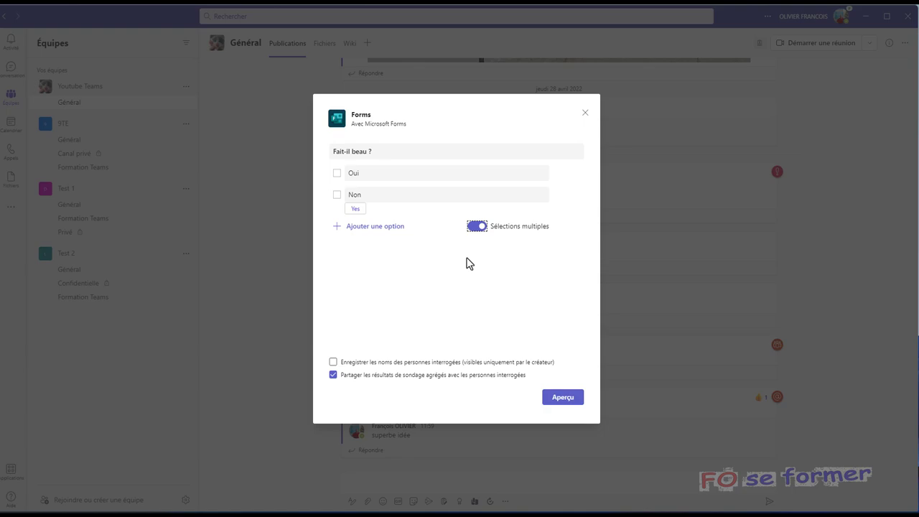
click(474, 227)
- Preview the "Fait-il beau ?" poll and send it to the Général channel
click(561, 402)
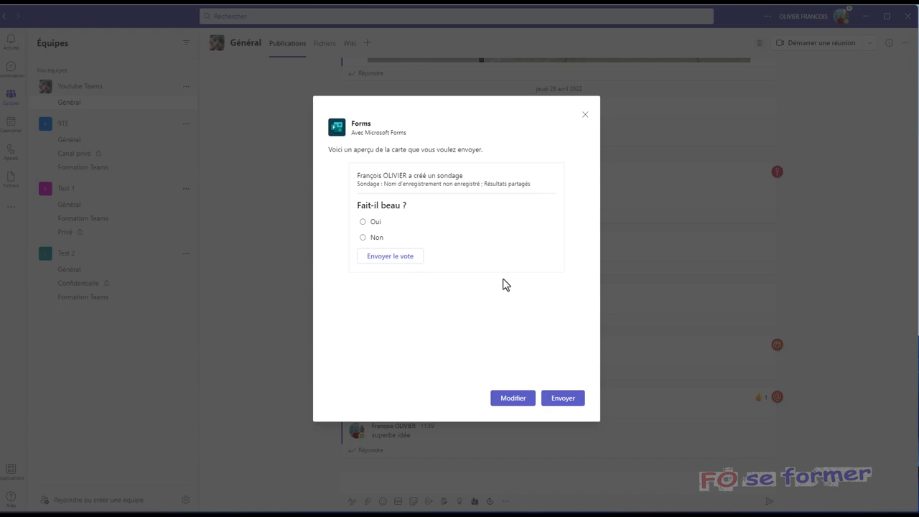
click(559, 394)
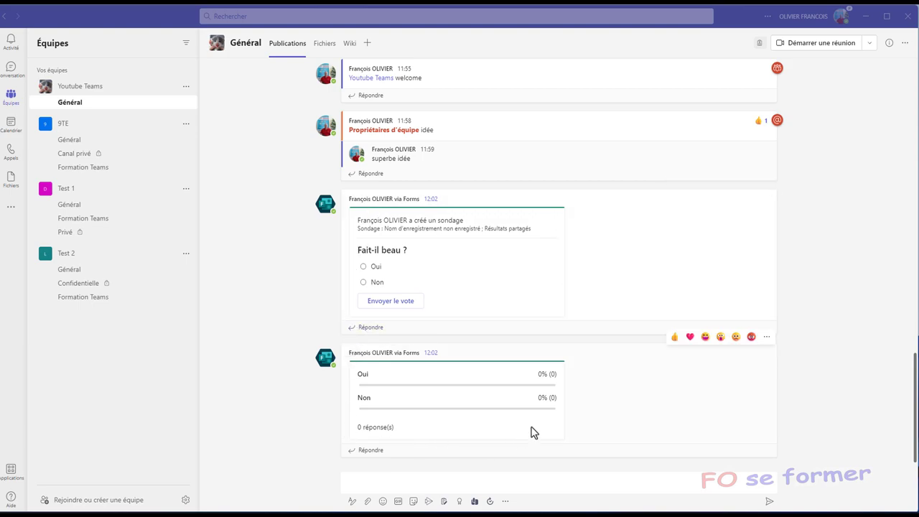
- Check the activity feed for the Forms messages, and vote "Oui" in the Général channel's poll
click(7, 49)
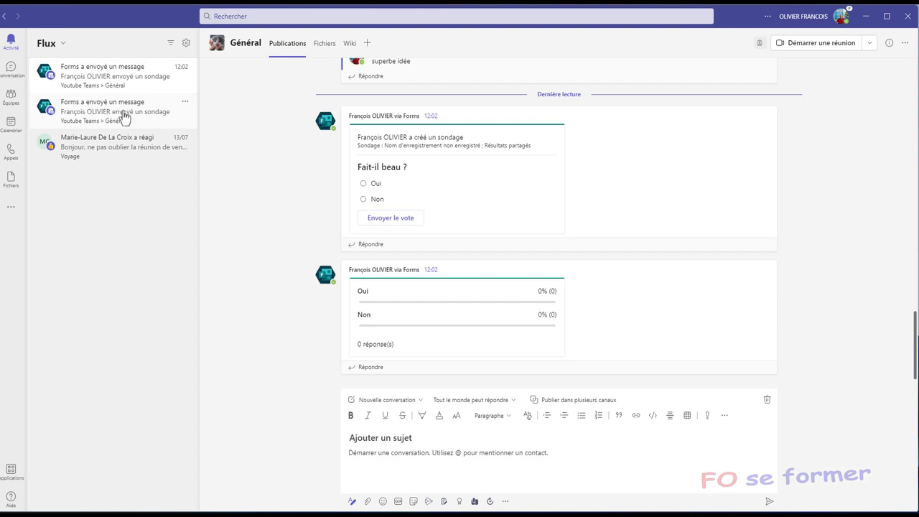
click(10, 98)
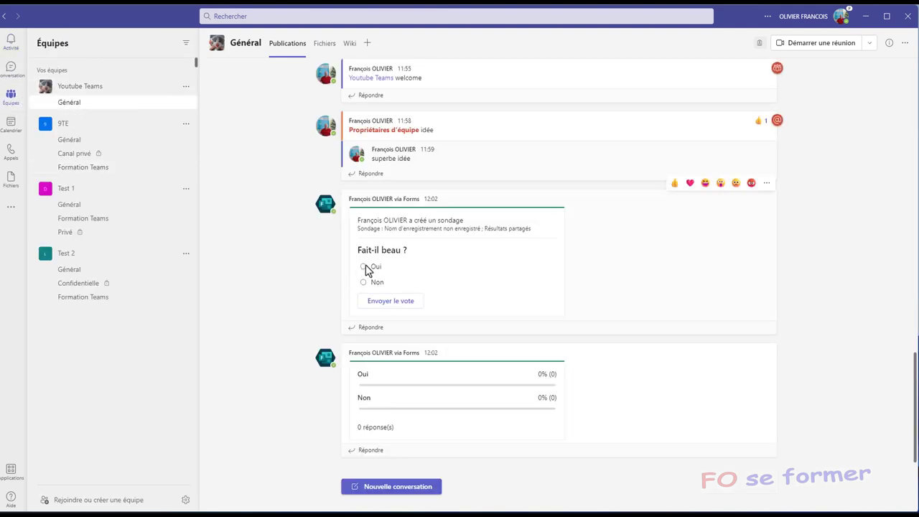
click(365, 267)
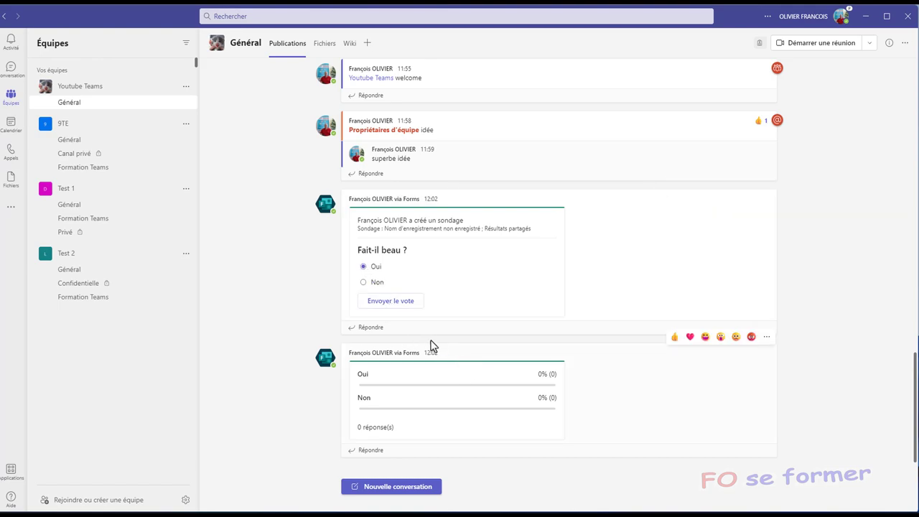
click(401, 307)
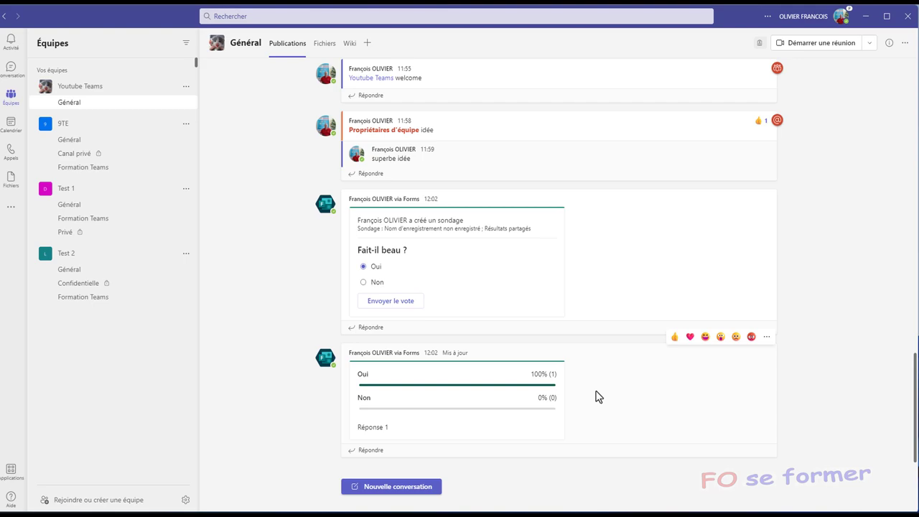
- Start another new conversation in the Général channel below the poll results
click(413, 488)
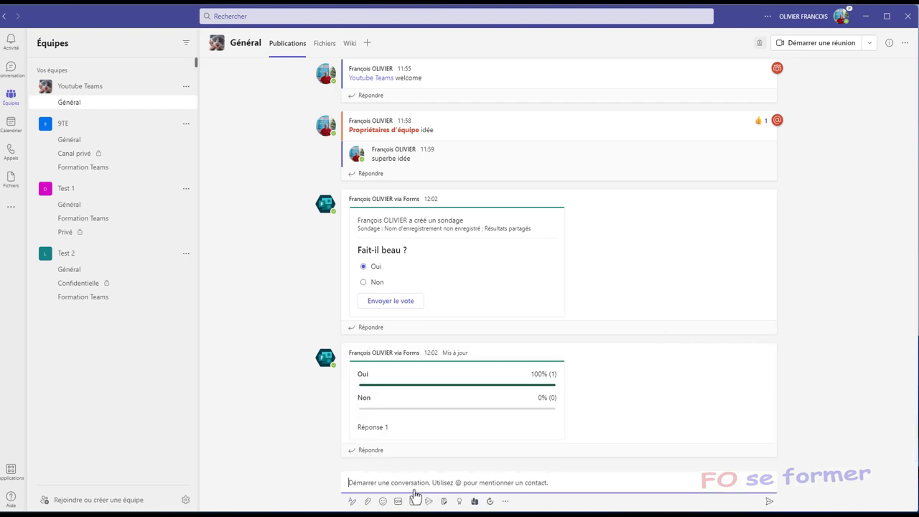